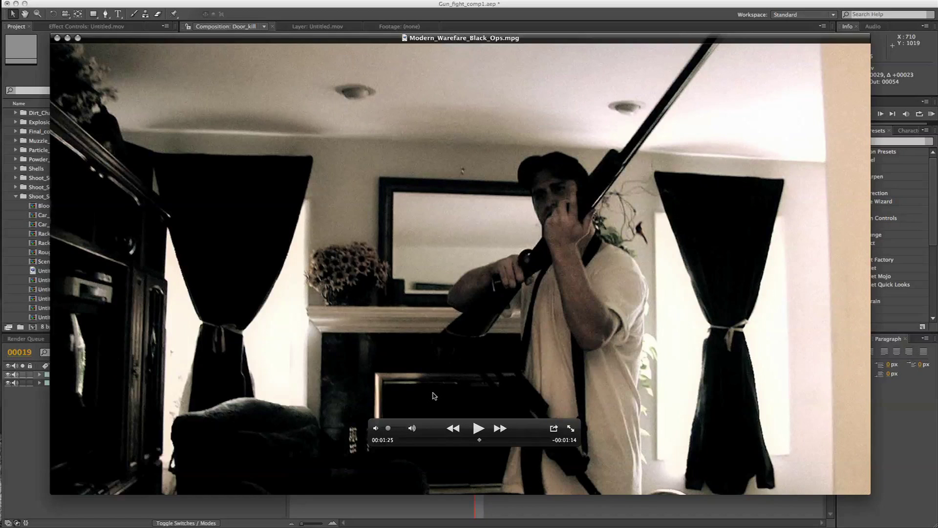
Step: Preview Modern_Warefare_Black_Ops.mpg in QuickTime, pausing at 00:01:28, then close it
click(476, 428)
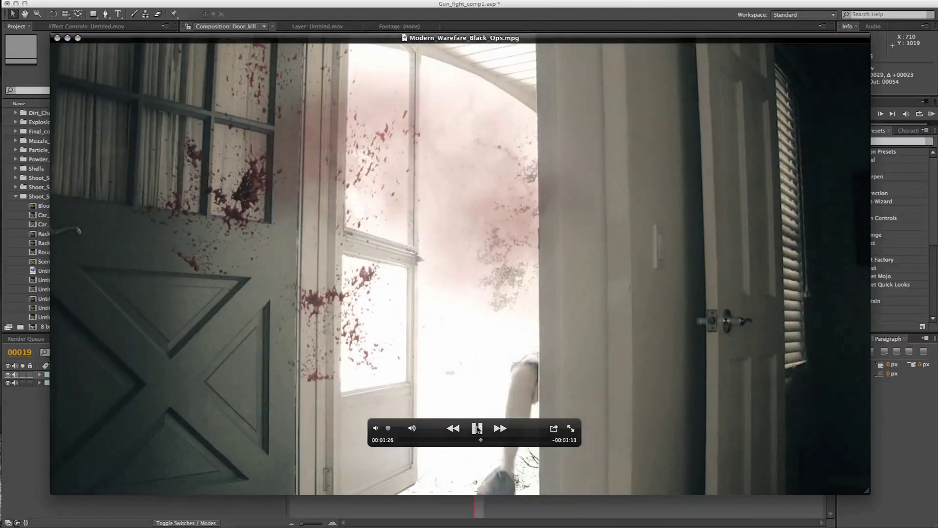
key(space)
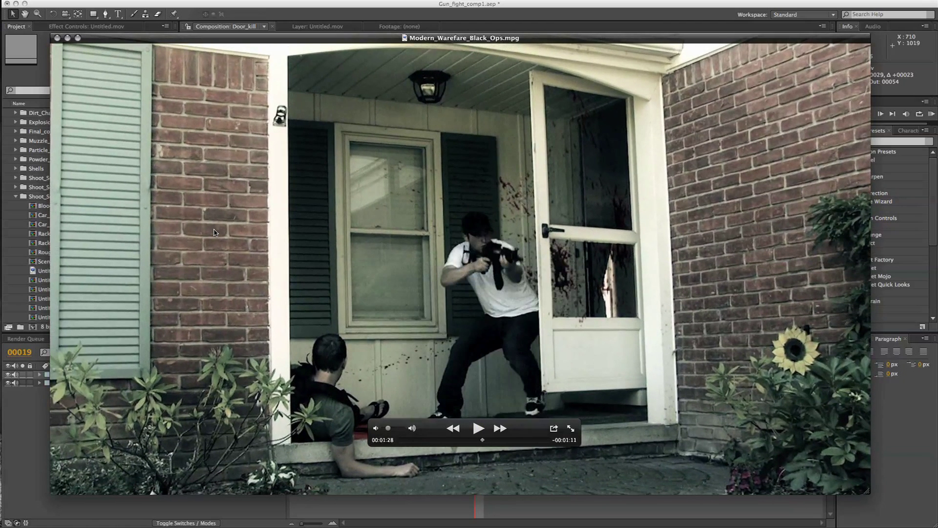
click(57, 38)
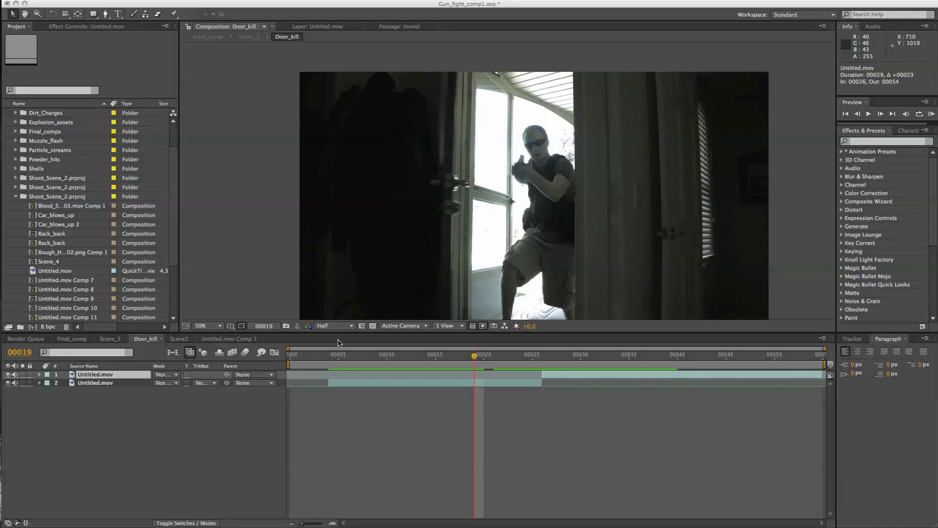
Step: Scrub the Door_kill timeline between frames 4 and 20 to watch the man enter the doorway
click(473, 369)
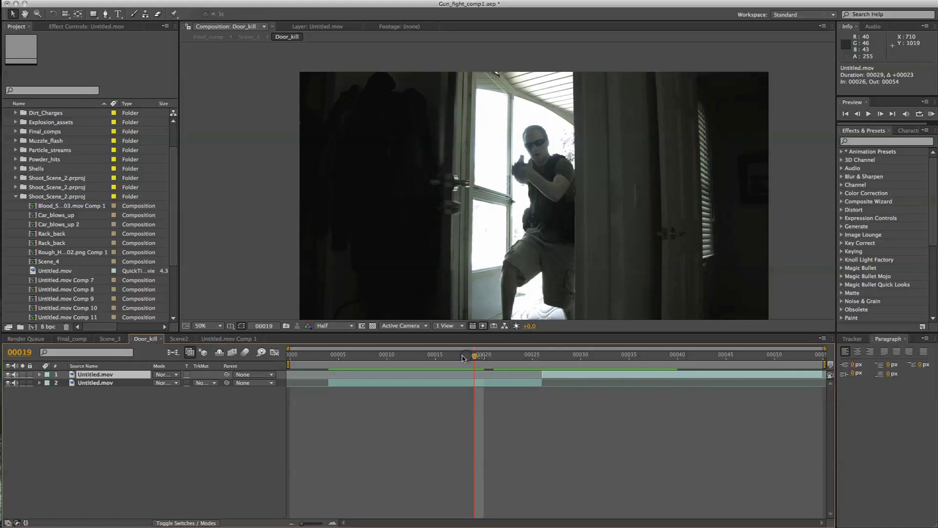
drag(474, 357, 331, 371)
click(332, 359)
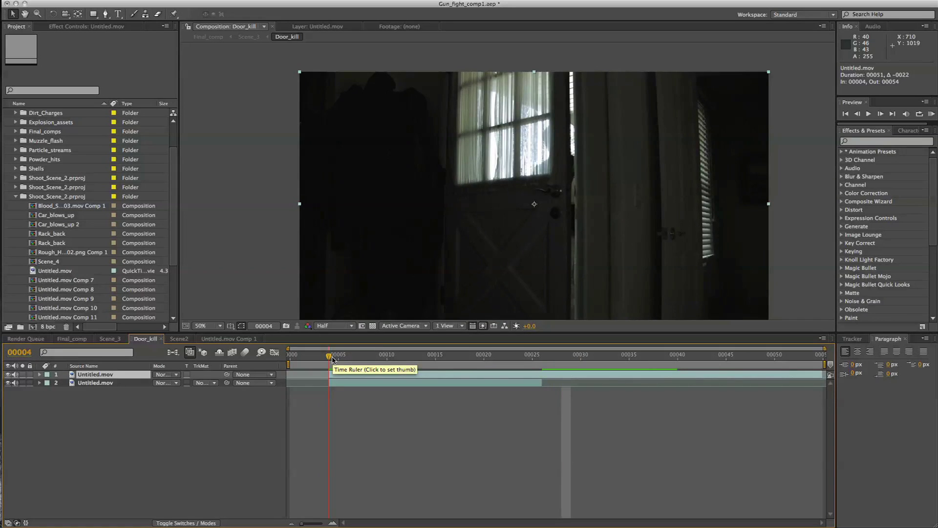
drag(333, 358, 474, 368)
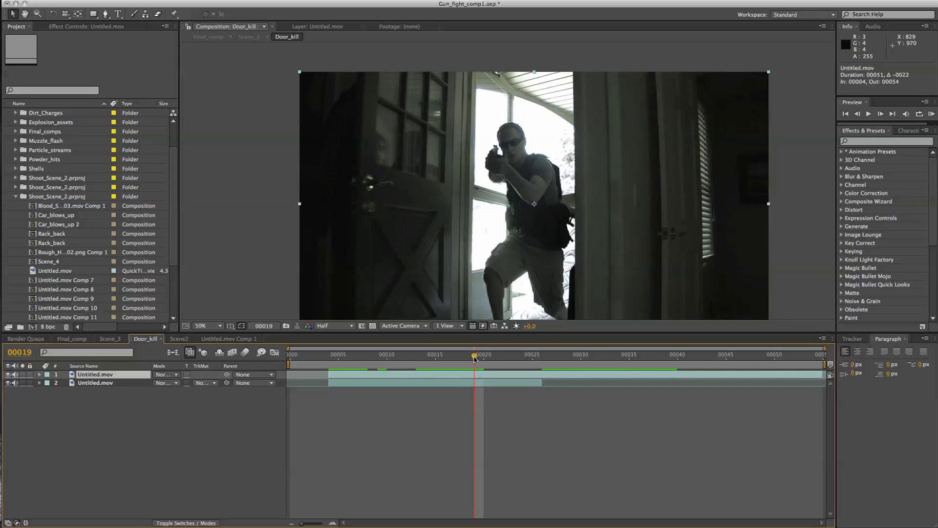
drag(475, 360, 601, 360)
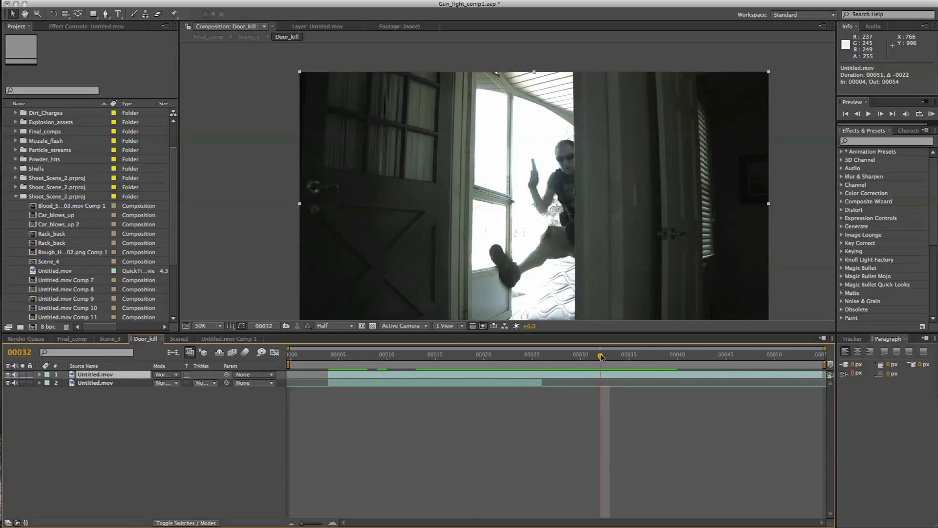
drag(600, 358, 542, 373)
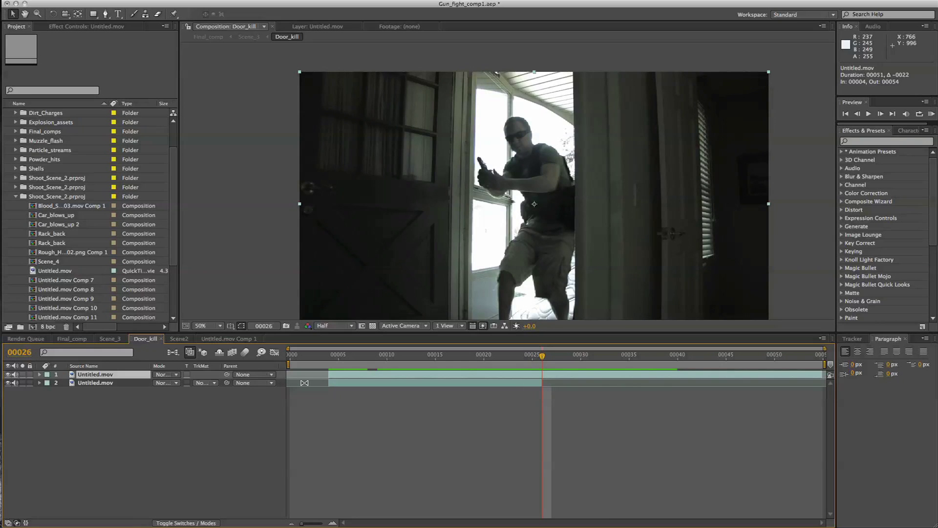
Step: Trim the top Untitled.mov layer to start at frame 26 and scrub back to check the cut
drag(329, 375, 537, 369)
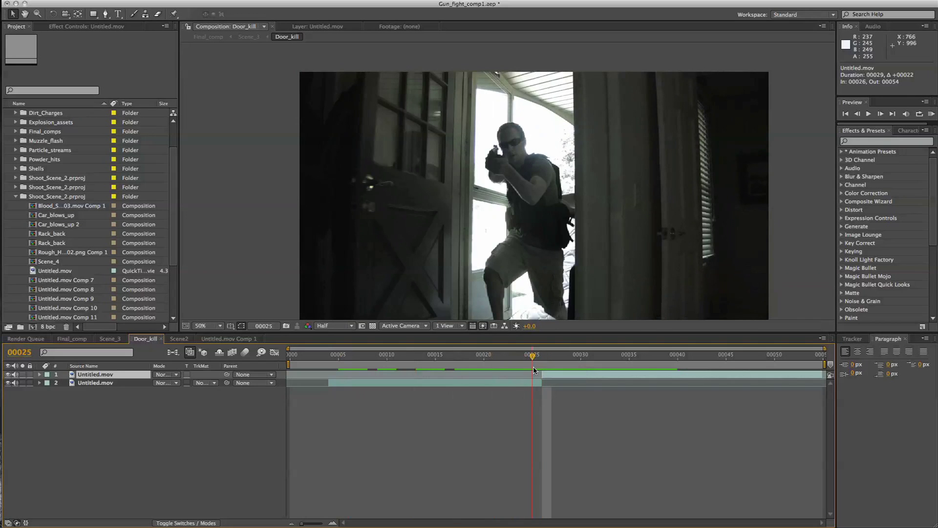
drag(535, 370, 537, 370)
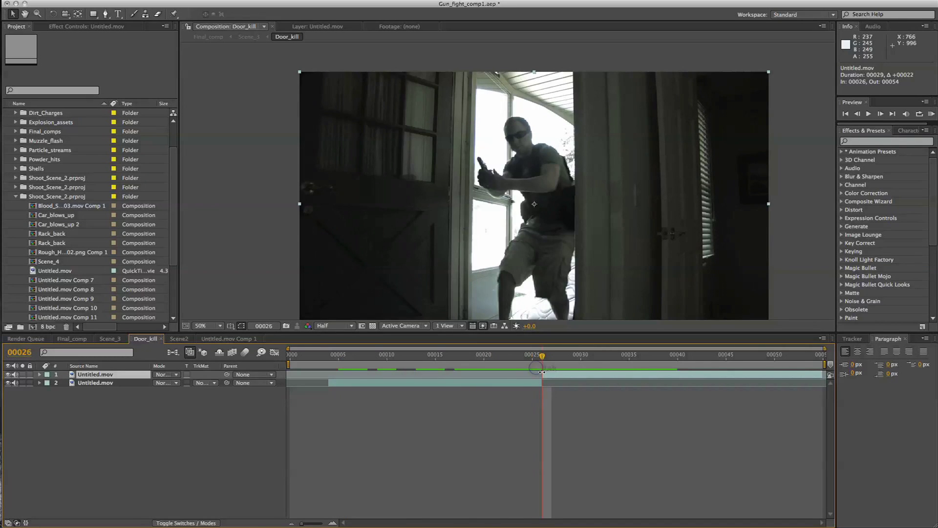
drag(539, 356, 571, 368)
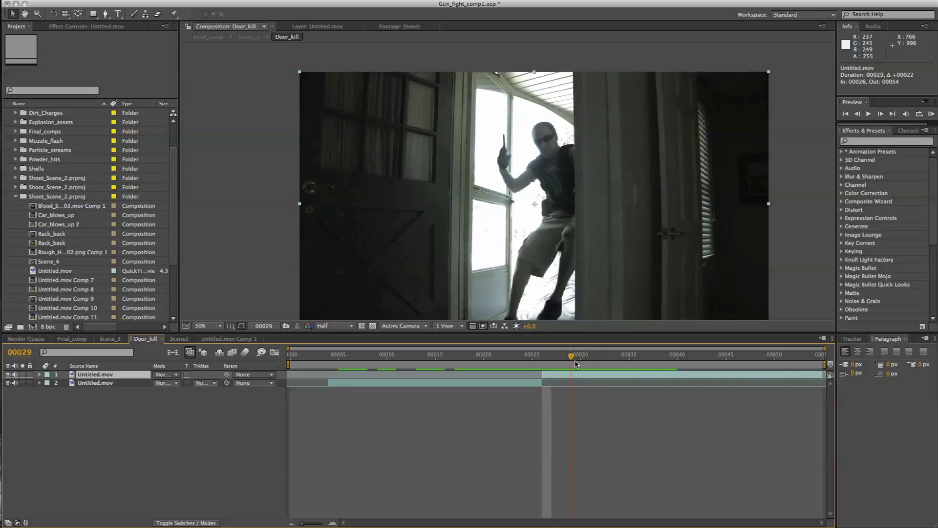
click(108, 339)
Step: Open Scene_3's layer 20 Untitled.mov clean plate in its own Layer panel
scroll(670, 420, down, 3)
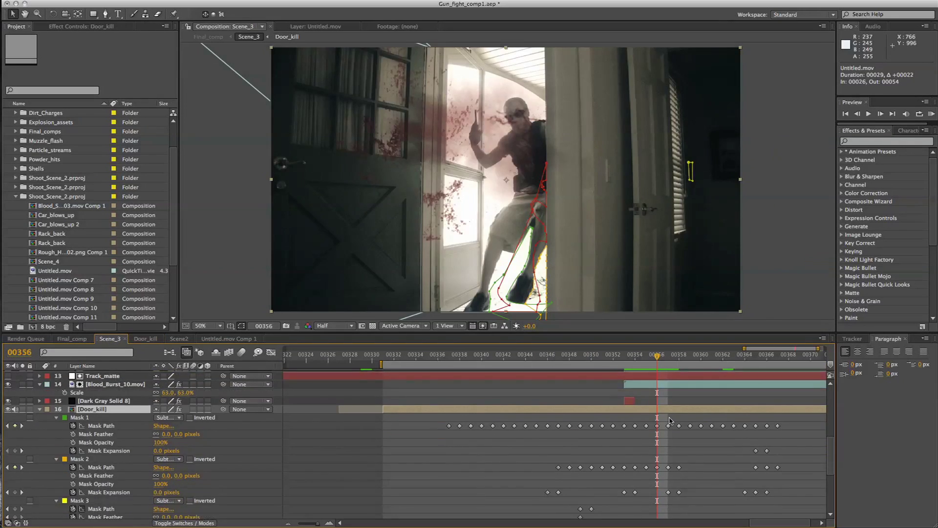
scroll(670, 420, down, 5)
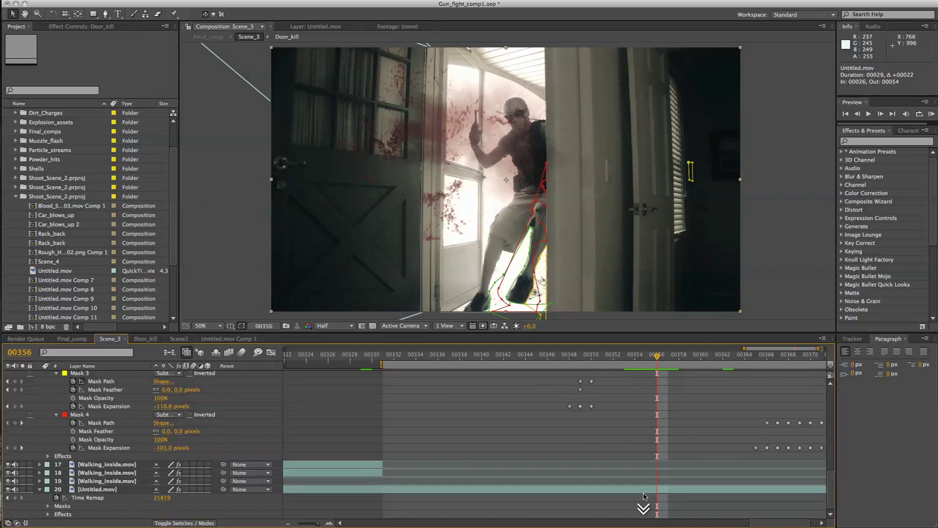
scroll(643, 496, up, 3)
scroll(645, 491, down, 3)
scroll(652, 491, down, 2)
scroll(652, 491, up, 8)
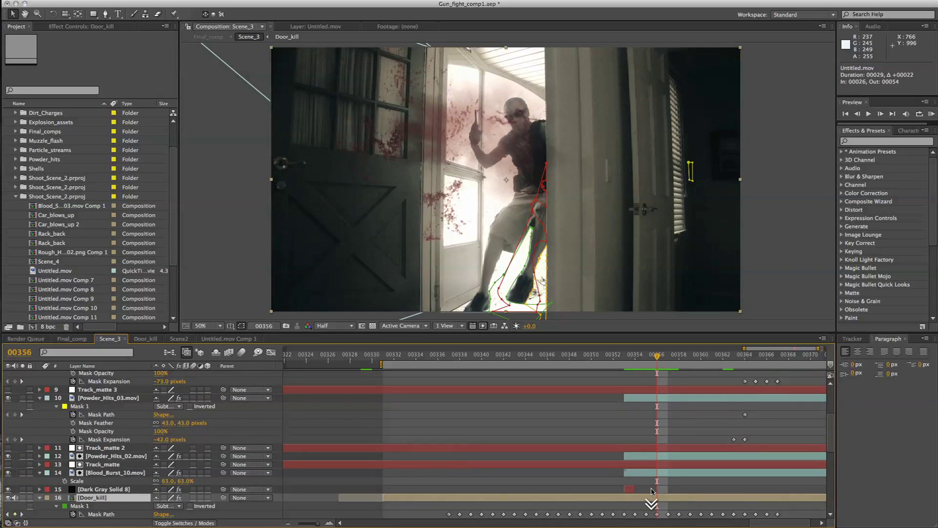
scroll(651, 491, down, 8)
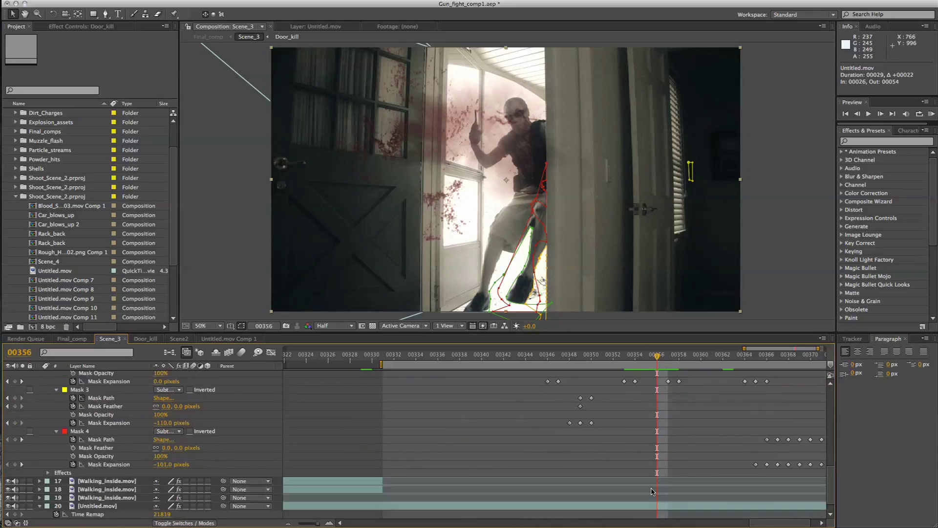
scroll(651, 491, down, 1)
double_click(651, 490)
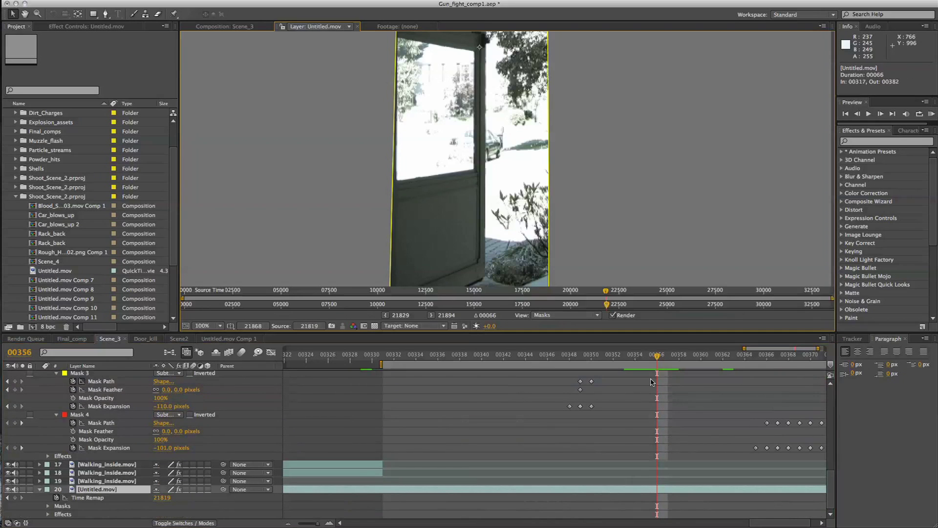
Step: Step between frames 355 and 357 and pan to inspect the clean plate's door mask
click(658, 358)
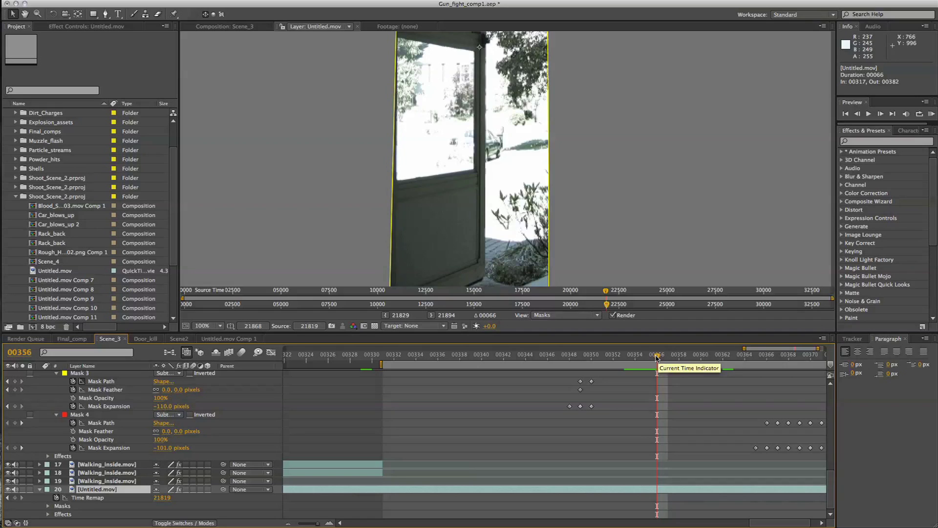
key(Left)
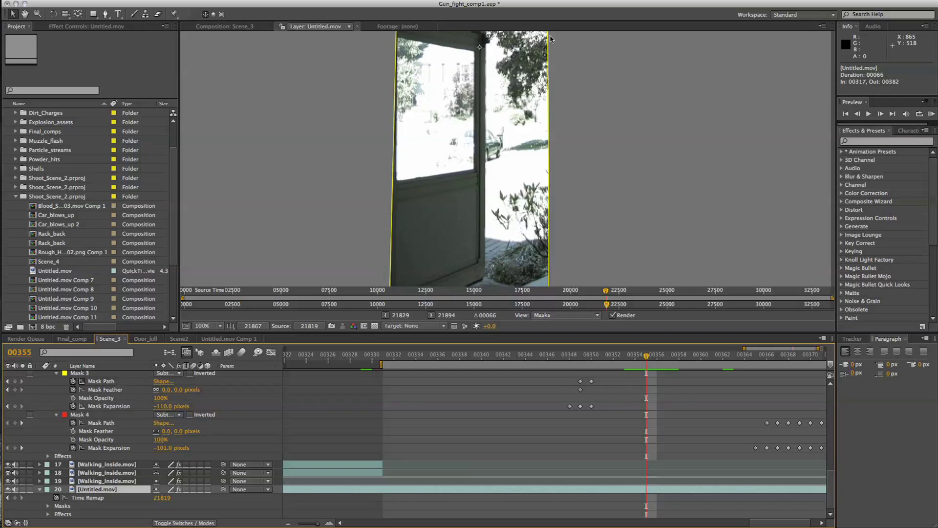
scroll(506, 248, down, 2)
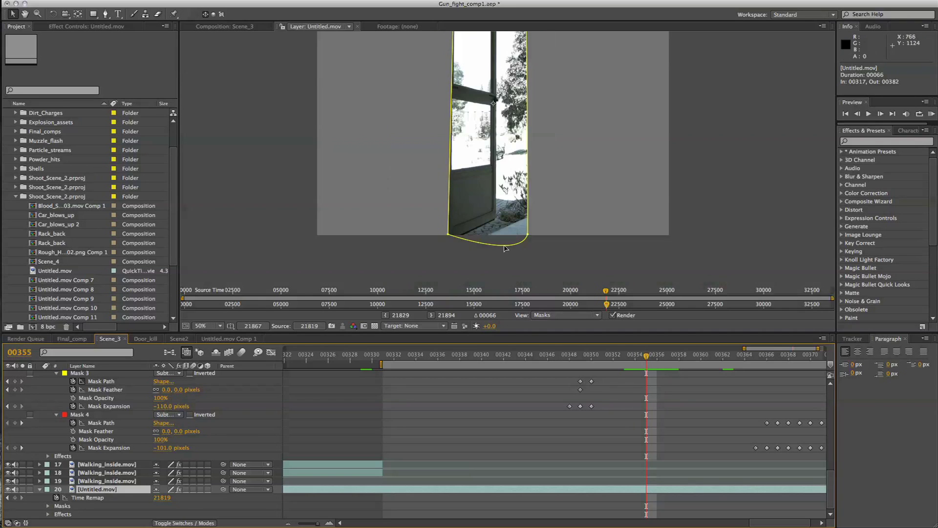
drag(493, 47, 486, 116)
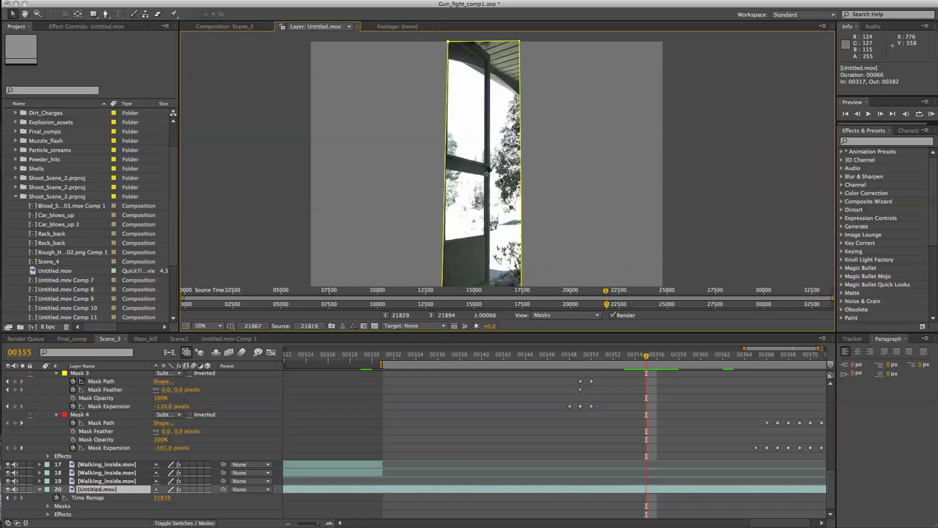
key(space)
drag(480, 259, 499, 231)
click(667, 355)
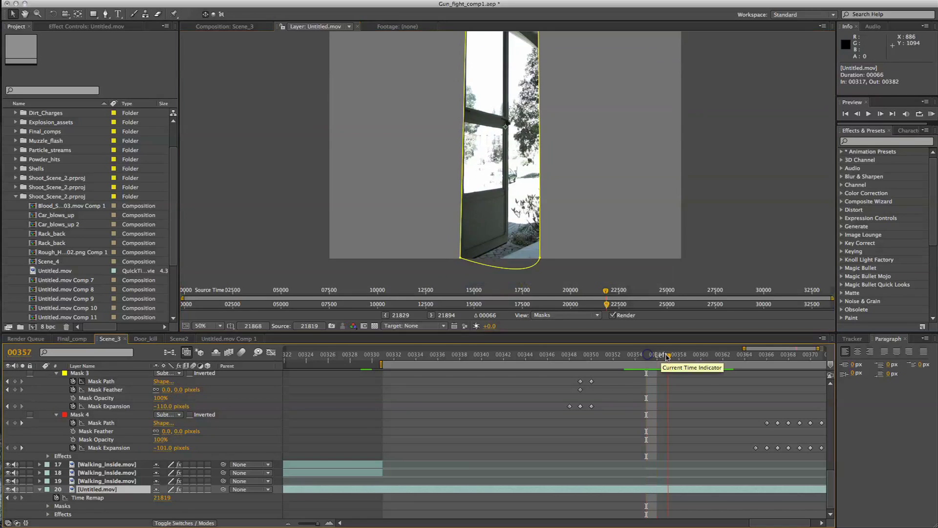
scroll(625, 417, up, 5)
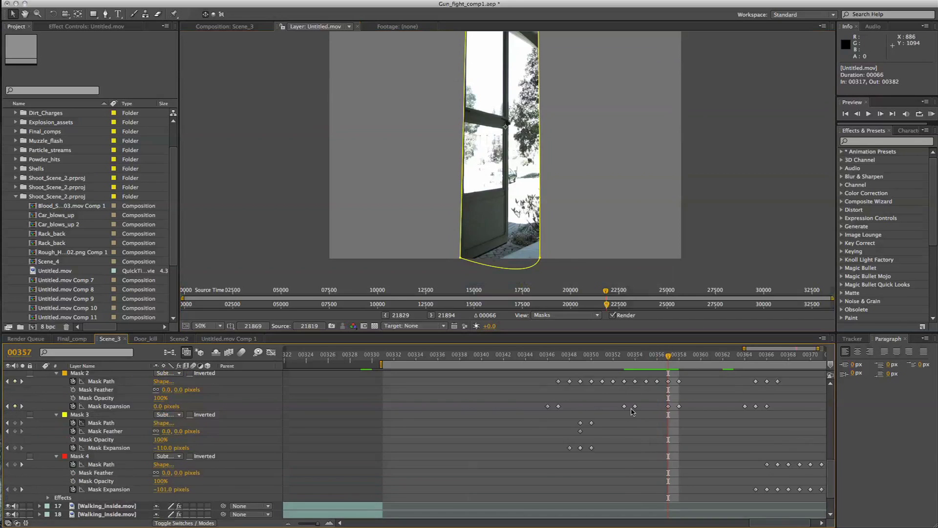
scroll(625, 417, up, 2)
scroll(155, 446, down, 6)
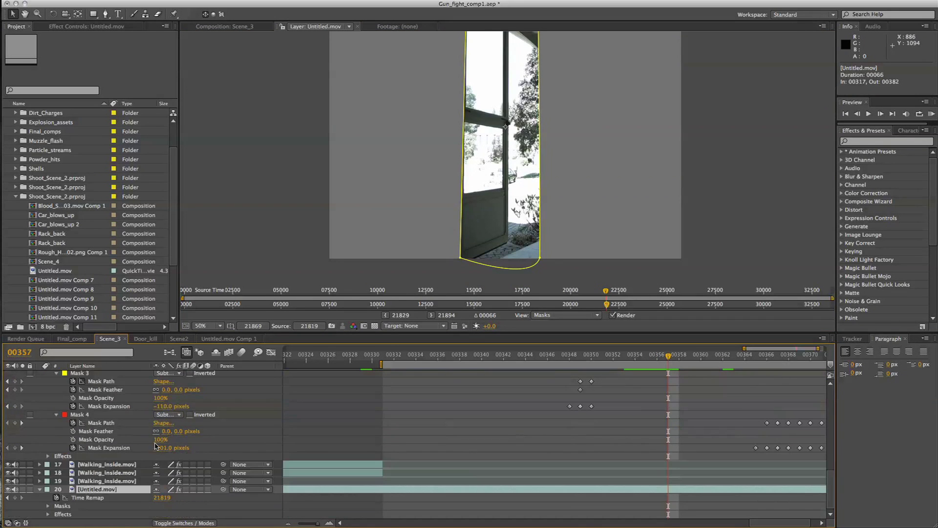
scroll(54, 475, up, 3)
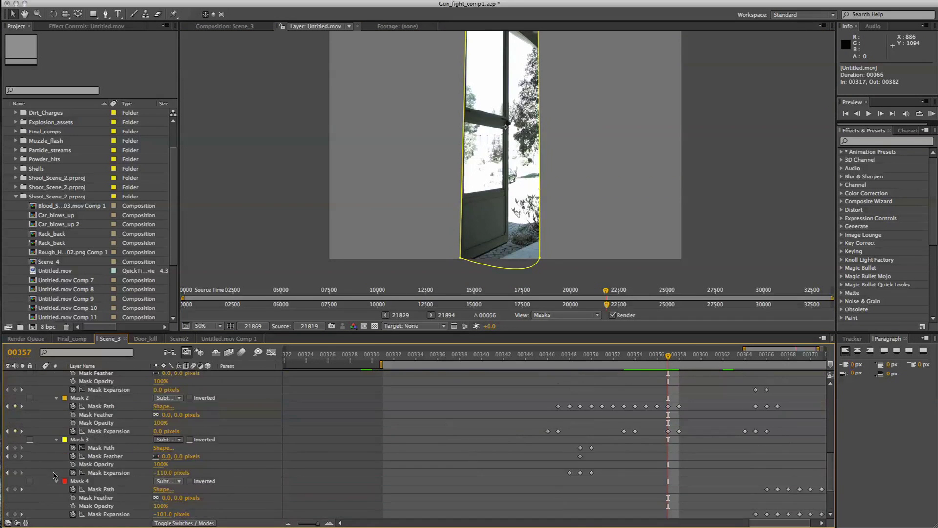
click(61, 340)
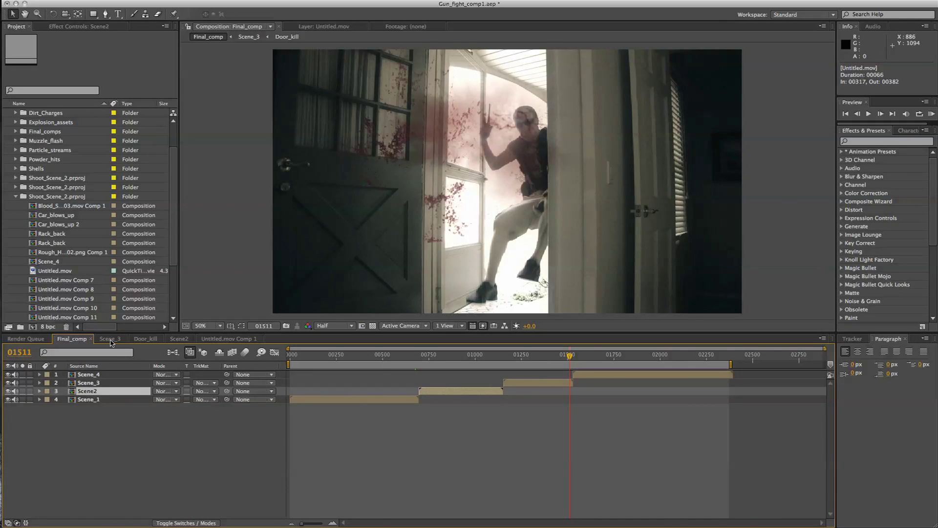
Step: Select Scene_3's Door_kill layer at frame 00353 and zoom in on its lower-leg masks
click(110, 339)
scroll(650, 415, up, 5)
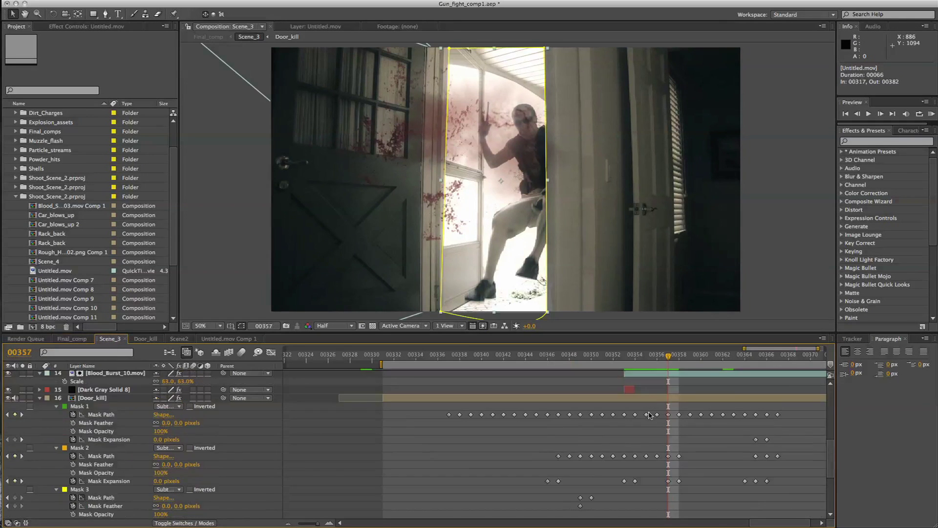
scroll(649, 415, up, 5)
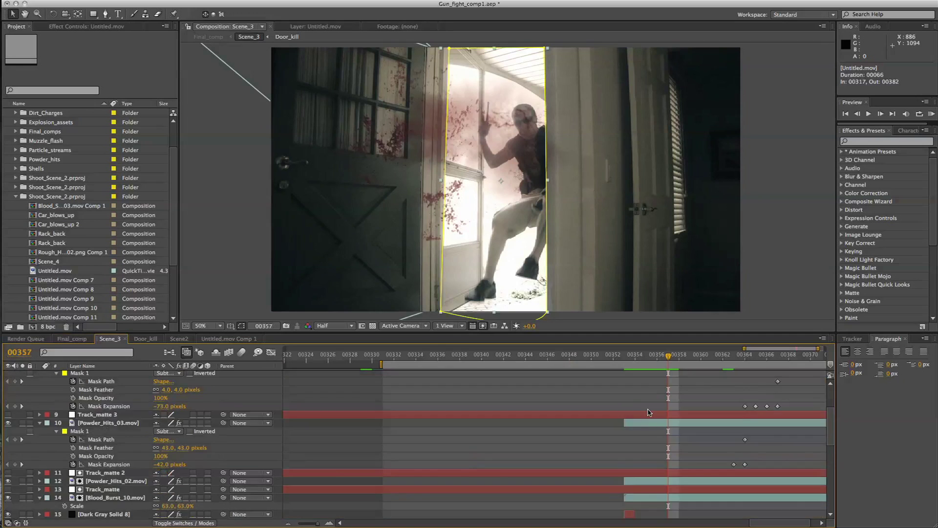
scroll(648, 412, down, 2)
click(636, 475)
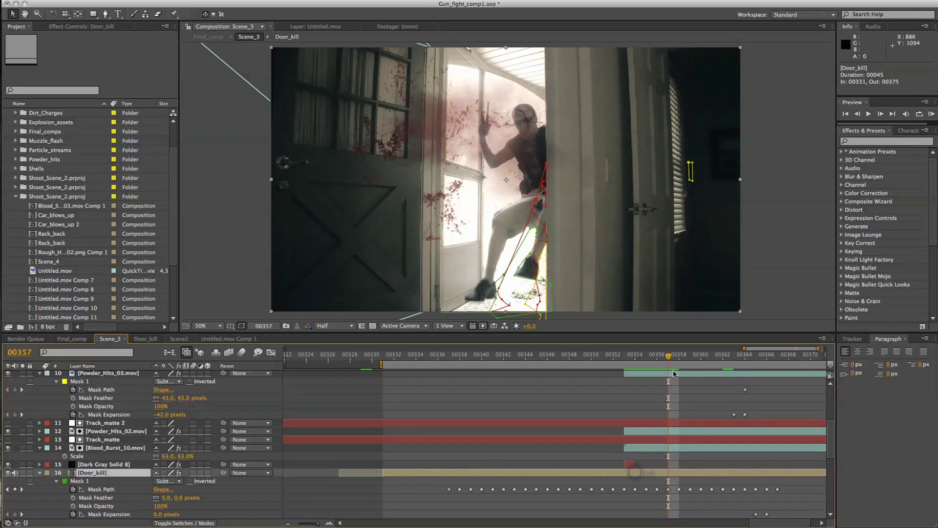
drag(669, 360, 630, 363)
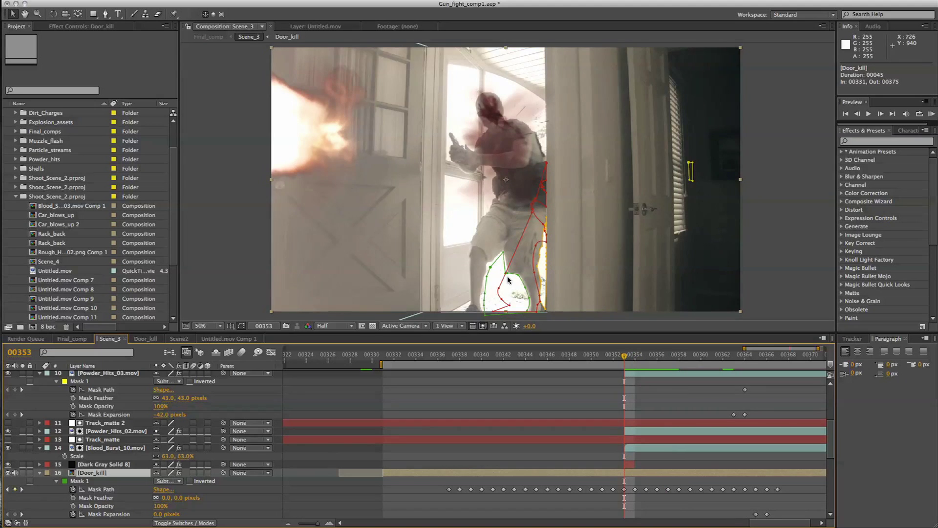
scroll(498, 269, up, 1)
click(484, 297)
drag(508, 261, 528, 138)
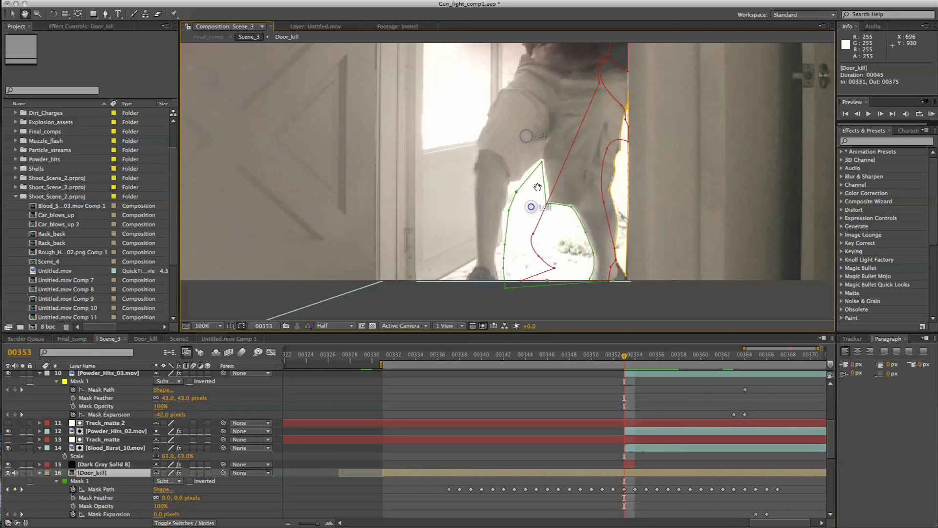
drag(532, 208, 538, 187)
scroll(198, 482, down, 5)
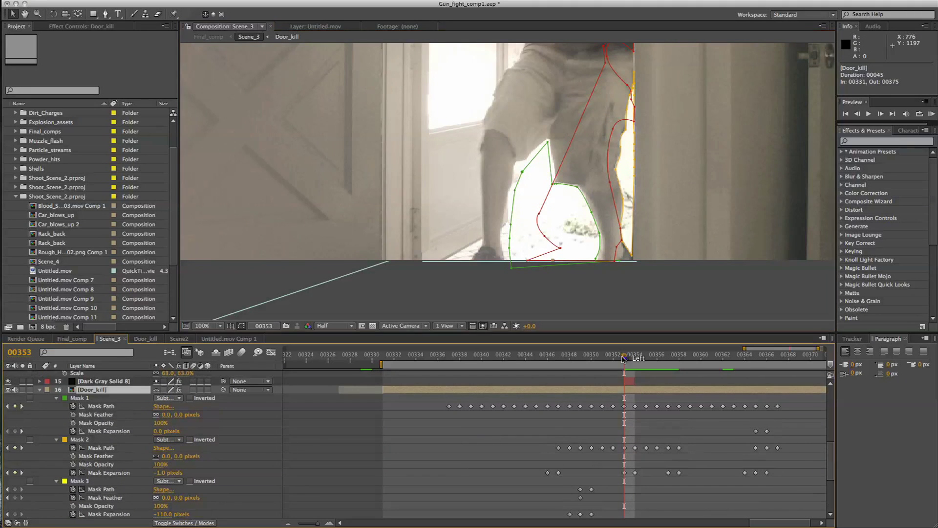
Step: Scrub Door_kill back from 00353 to frame 00343 and scroll down to Mask 4
drag(625, 358, 481, 367)
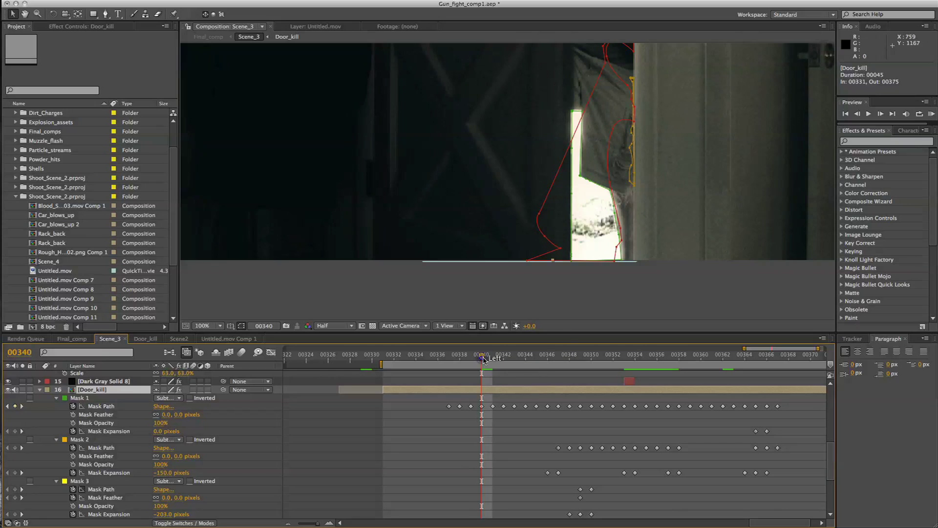
click(513, 358)
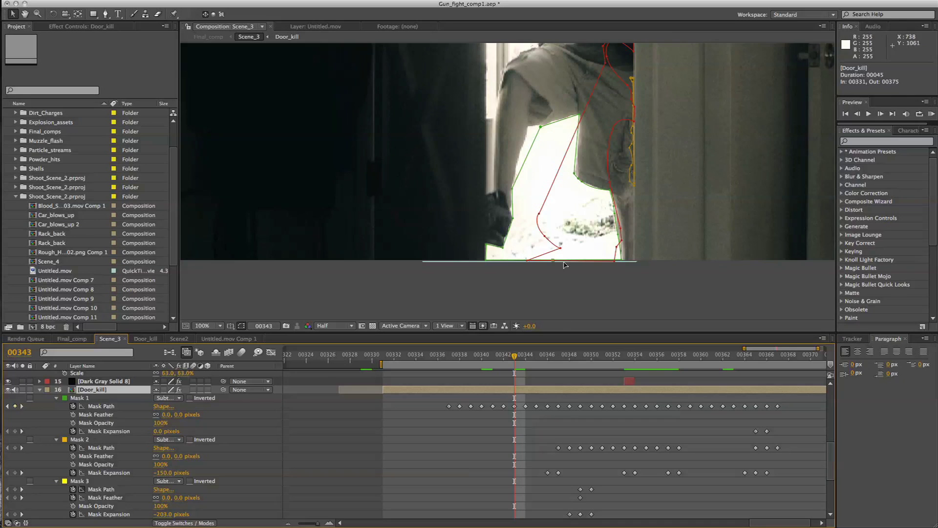
scroll(497, 485, down, 5)
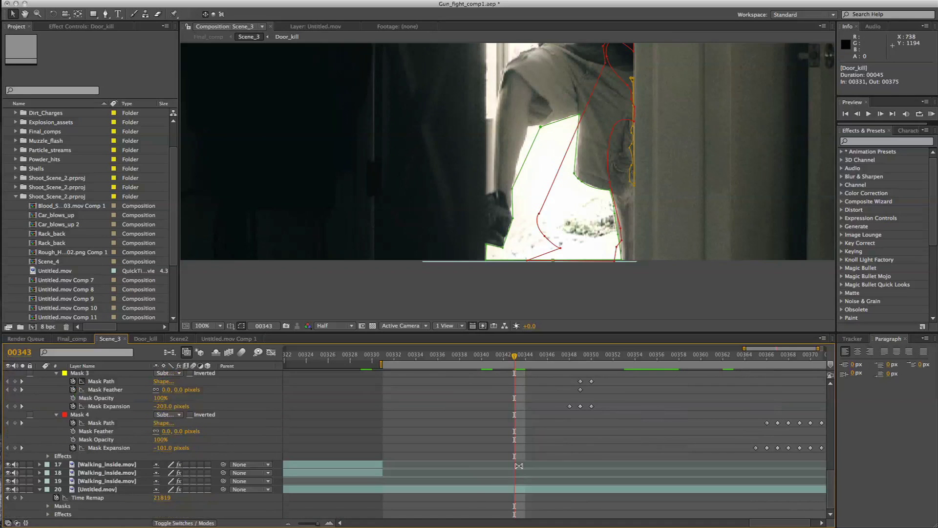
Step: View the Untitled.mov clean plate's yellow mask, then reselect Door_kill at frame 00344
click(499, 489)
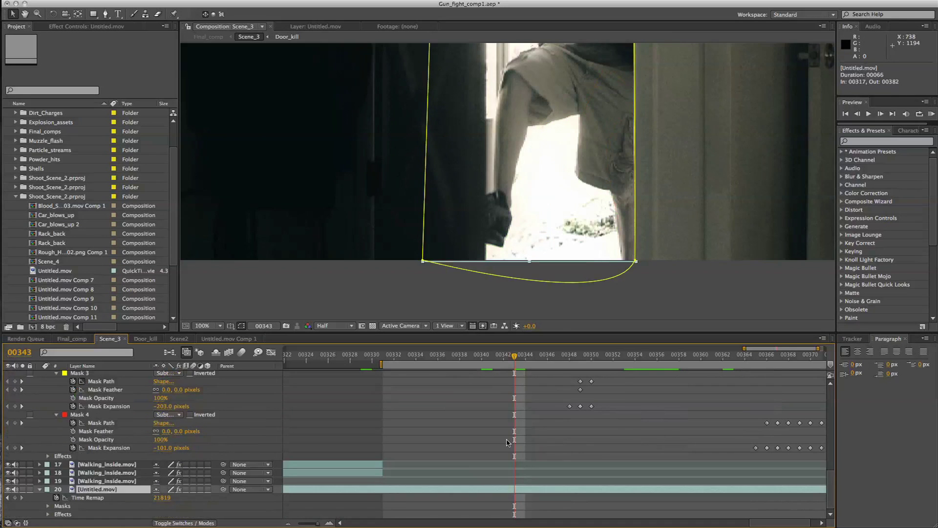
scroll(507, 442, up, 6)
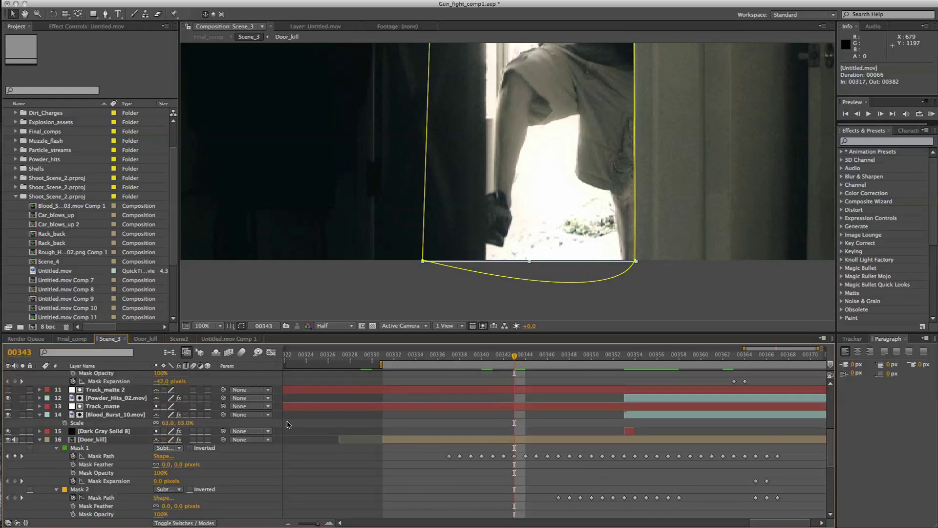
click(100, 440)
click(523, 359)
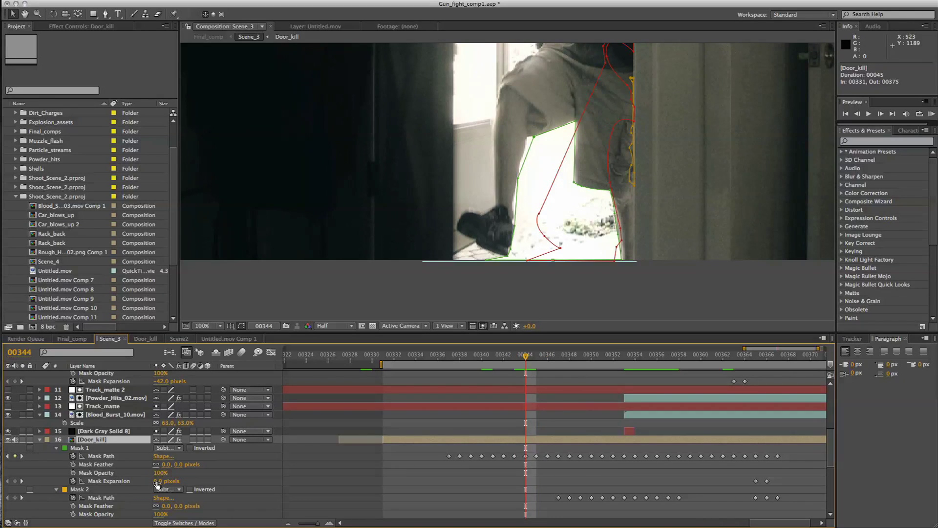
Step: Try a -92 px Mask 1 expansion, revert it to 0 px, and advance to frame 00351
drag(157, 484, 121, 482)
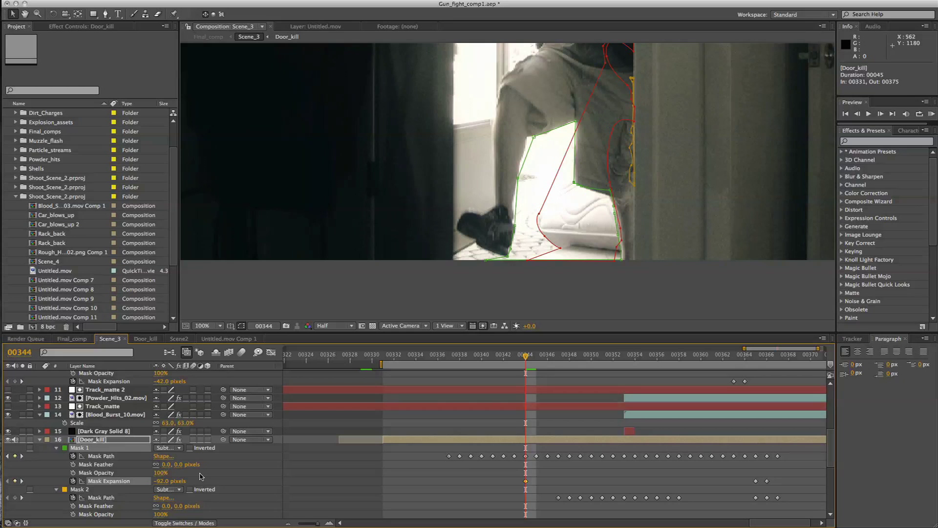
key(Delete)
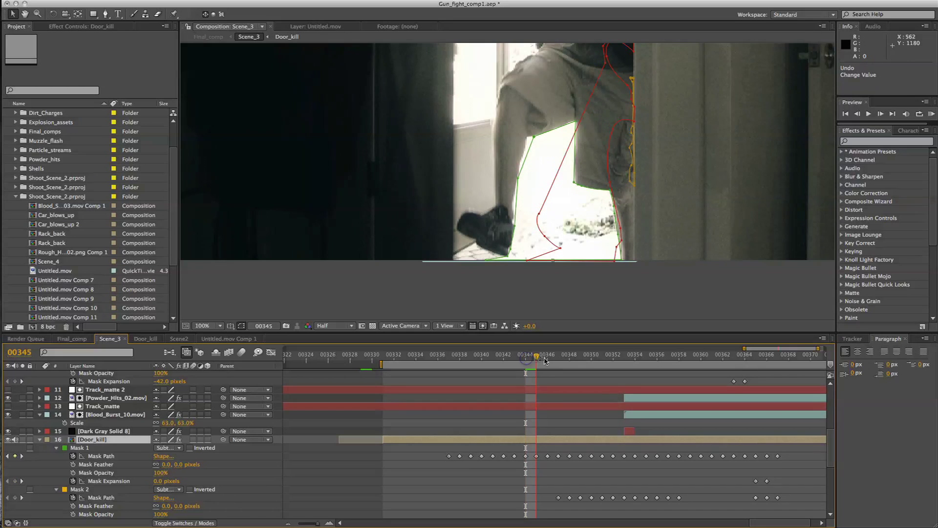
click(571, 362)
drag(576, 362, 603, 362)
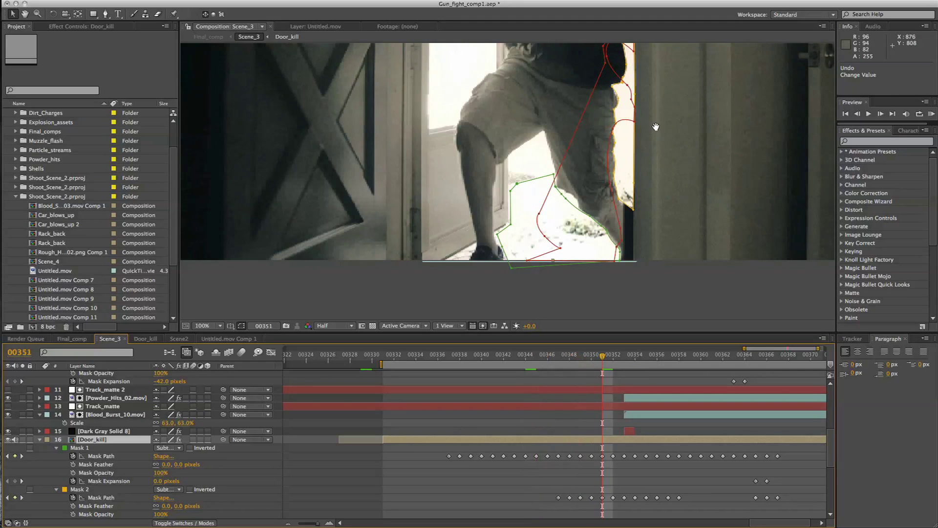
Step: Pan to the man's torso and scrub frames 00347–00365 to check how the Door_kill masks track
drag(653, 131, 616, 236)
key(v)
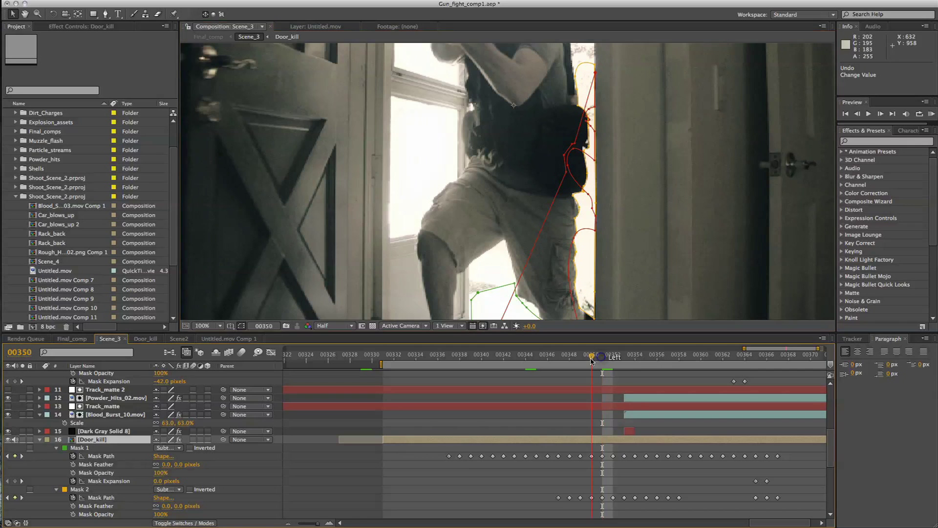
drag(602, 361, 555, 369)
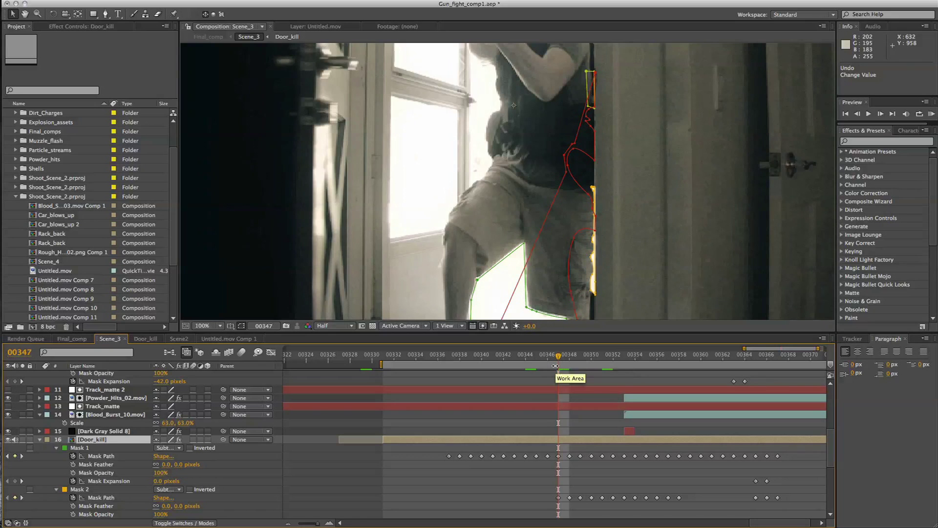
drag(564, 360, 625, 360)
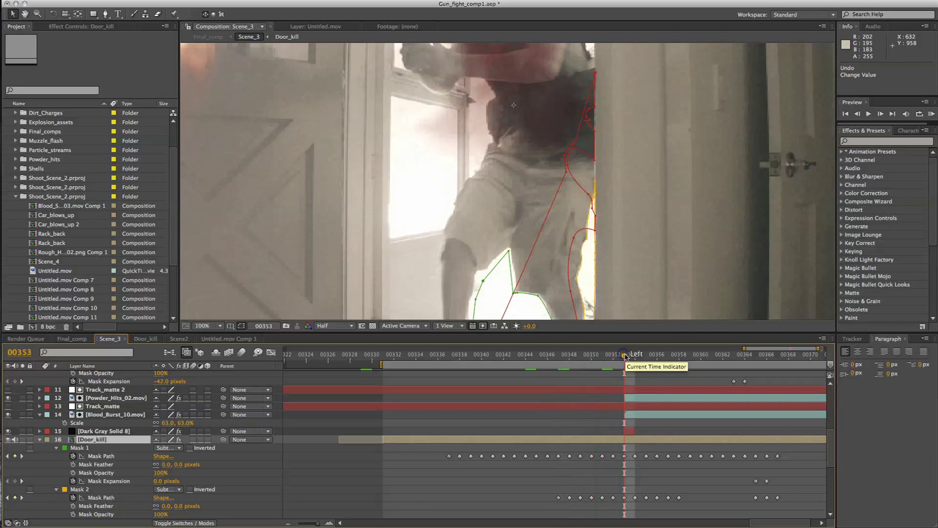
drag(659, 358, 718, 353)
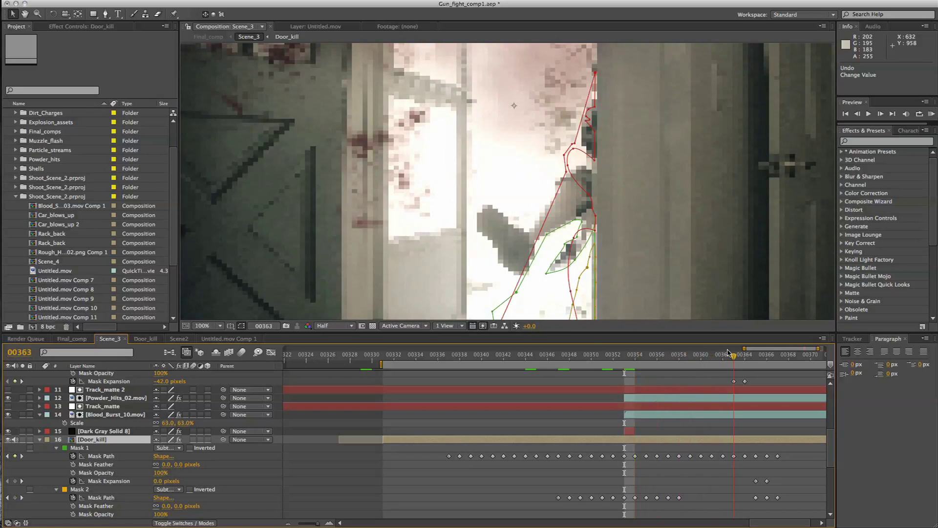
drag(728, 351, 461, 391)
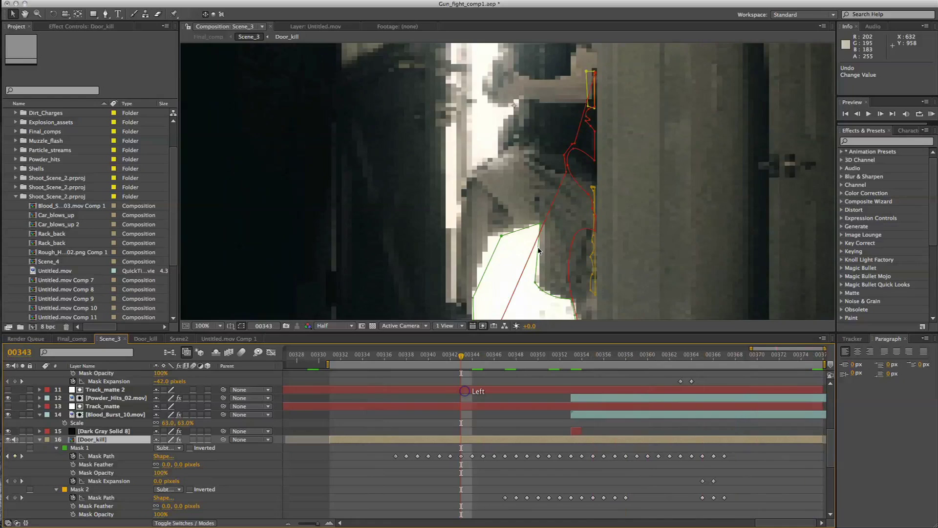
scroll(540, 250, down, 2)
Step: Undo the accidental nudge to the Door_kill layer's position
drag(501, 221, 491, 246)
key(space)
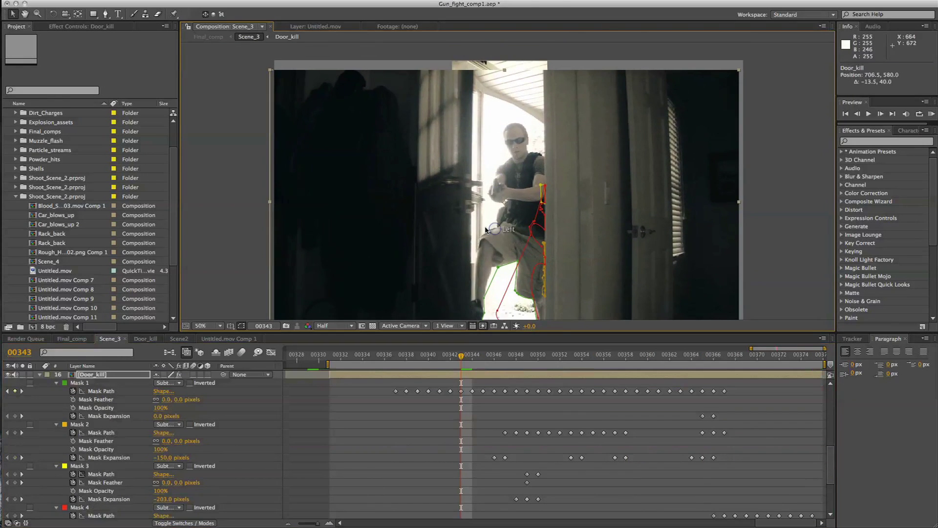
key(super+z)
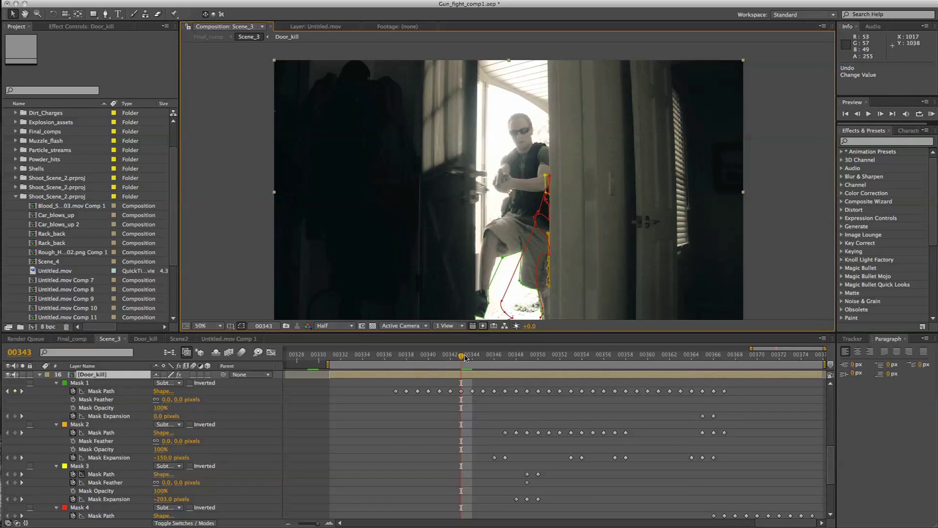
Step: Review the shot from frame 00346 through 00372, ending at frame 00348
drag(465, 357, 735, 367)
click(745, 356)
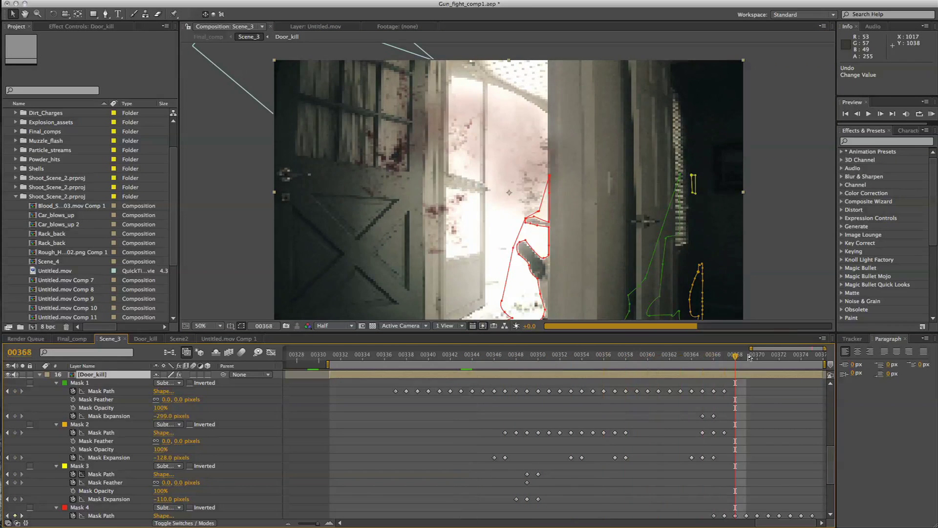
drag(748, 357, 766, 357)
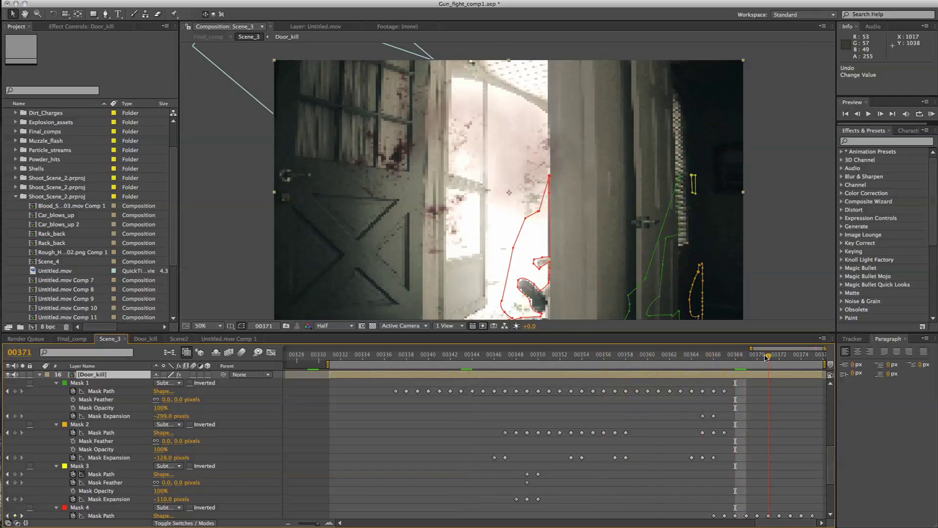
mouse_move(766, 357)
mouse_down()
mouse_move(777, 358)
mouse_move(768, 359)
mouse_up()
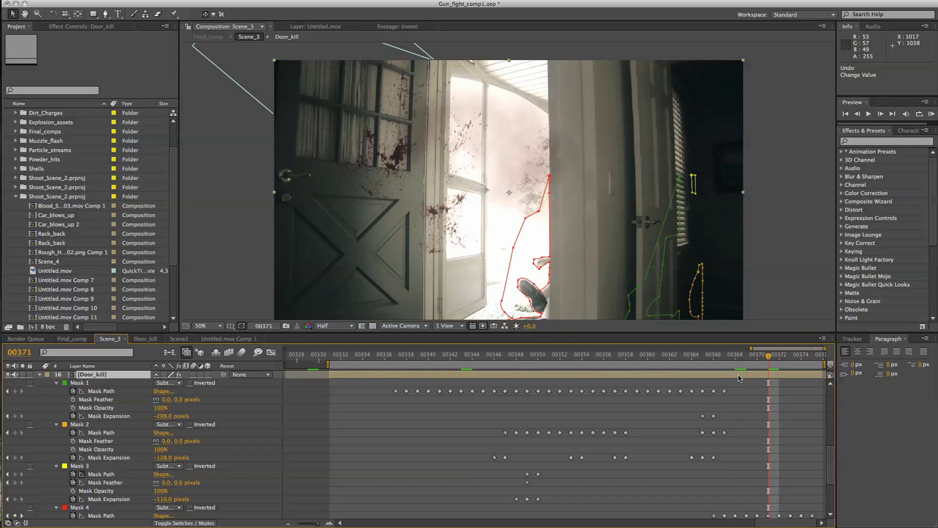
click(683, 362)
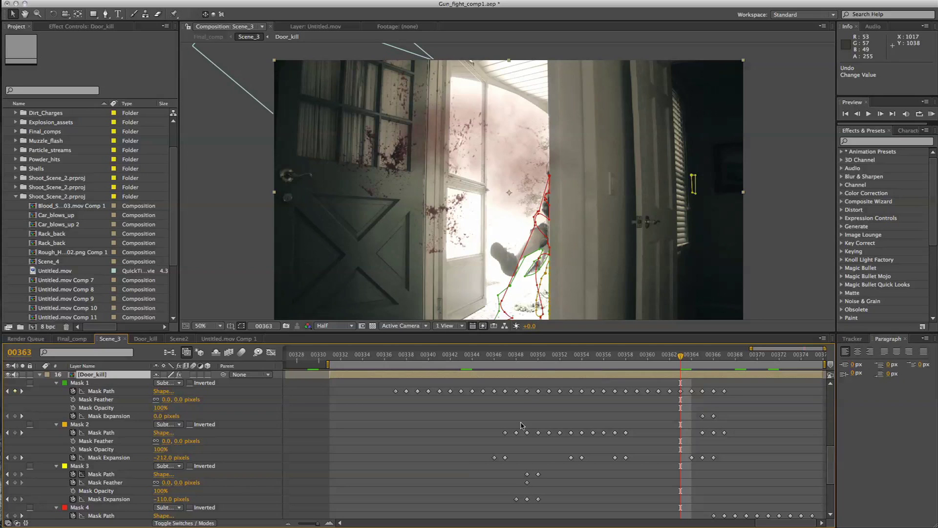
drag(640, 360, 735, 359)
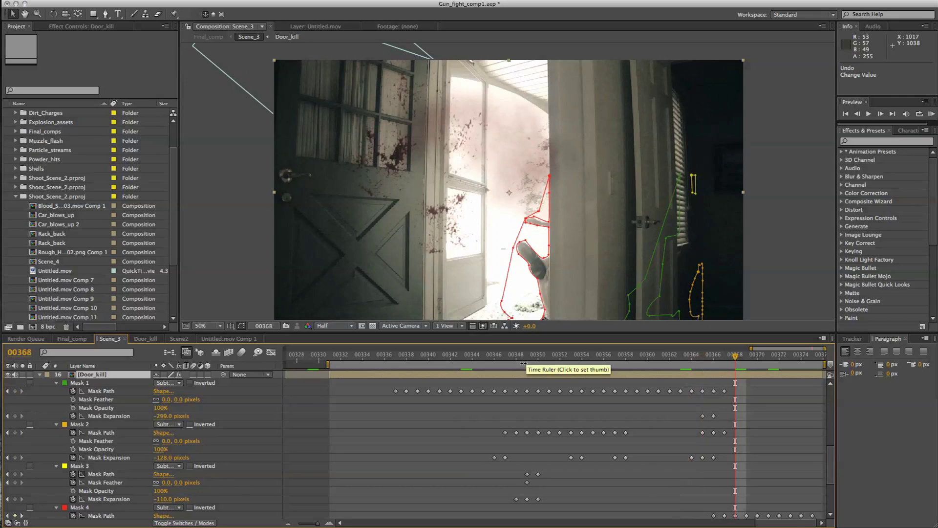
click(516, 360)
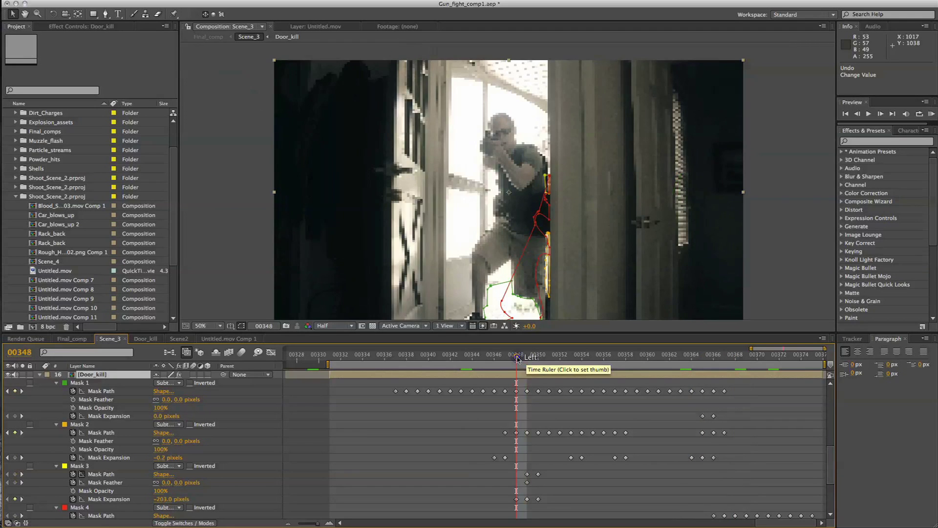